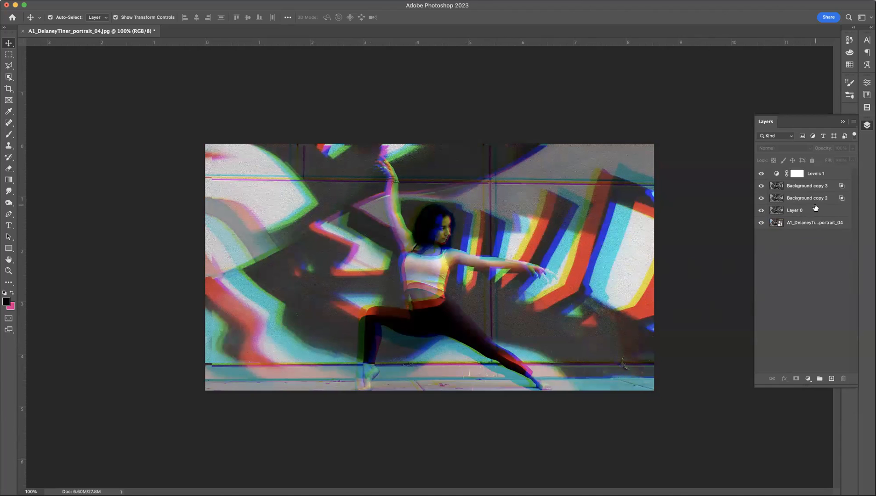
- Show only the original photo layer in the finished example, and switch to the unedited copy of the photo
alt+click(760, 222)
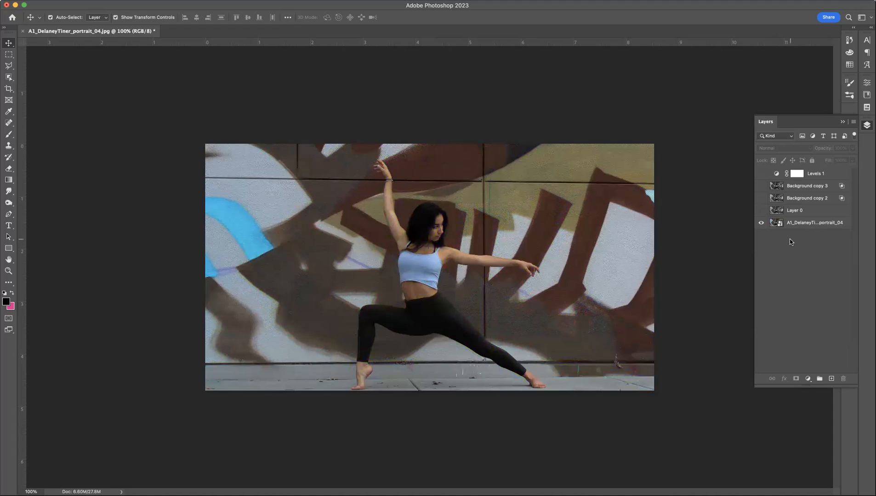
key(super+Tab)
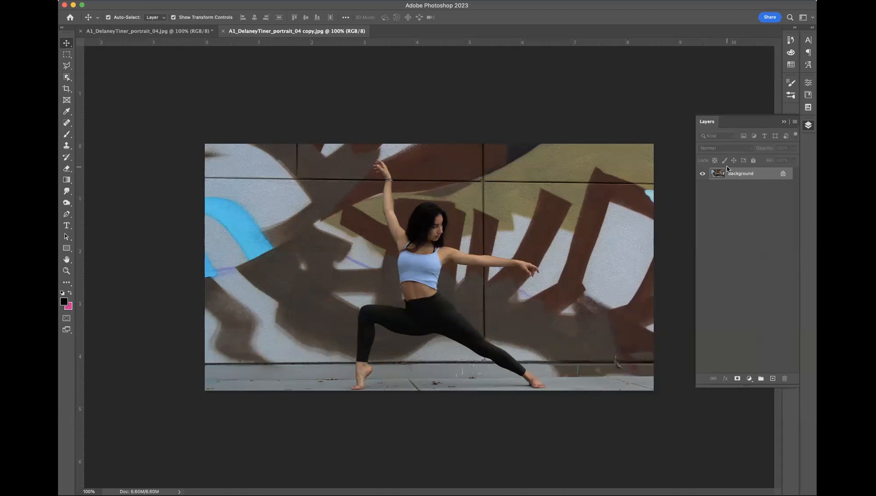
- Duplicate the Background layer and name the duplicate "Black and White"
right_click(752, 174)
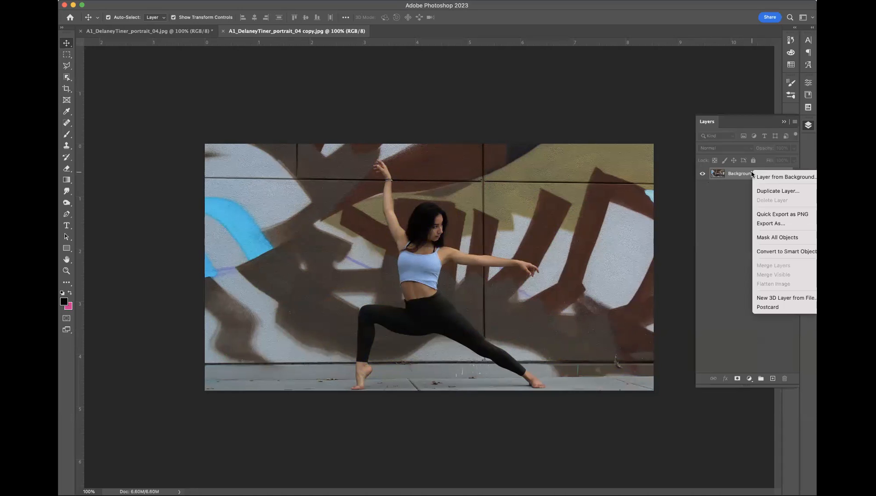
click(767, 193)
text(Black and White)
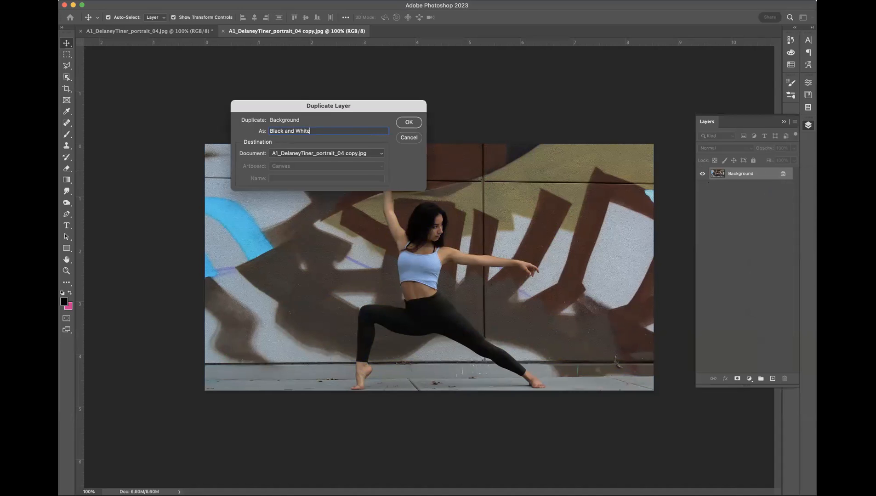
key(Return)
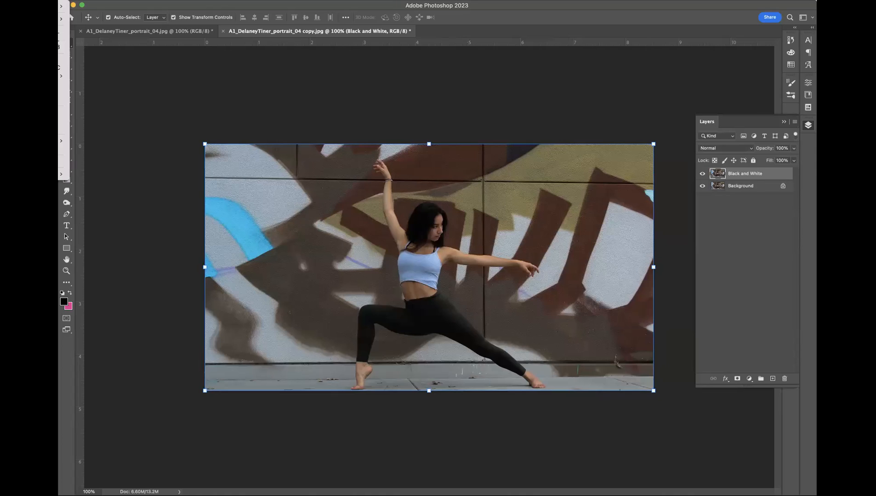
- Apply a Black & White adjustment with the Default preset directly to the Black and White layer, and deselect the layer
mouse_move(64, 19)
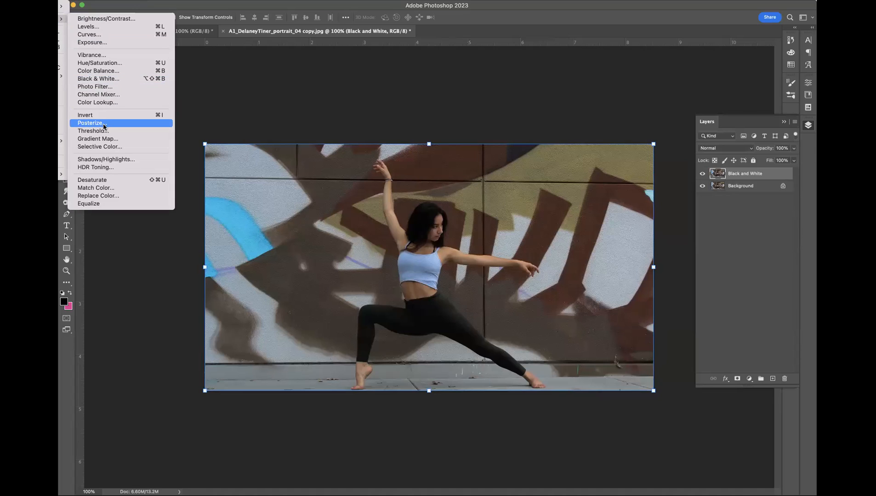
click(108, 79)
drag(161, 83, 215, 264)
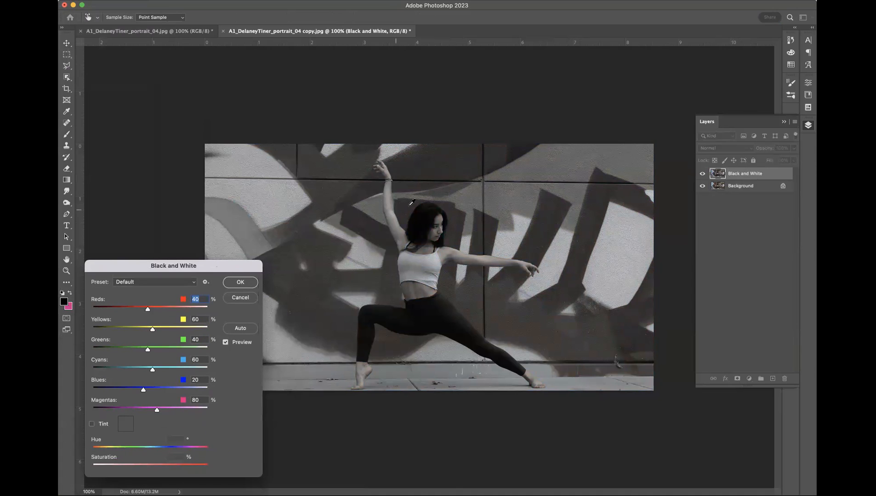
click(241, 283)
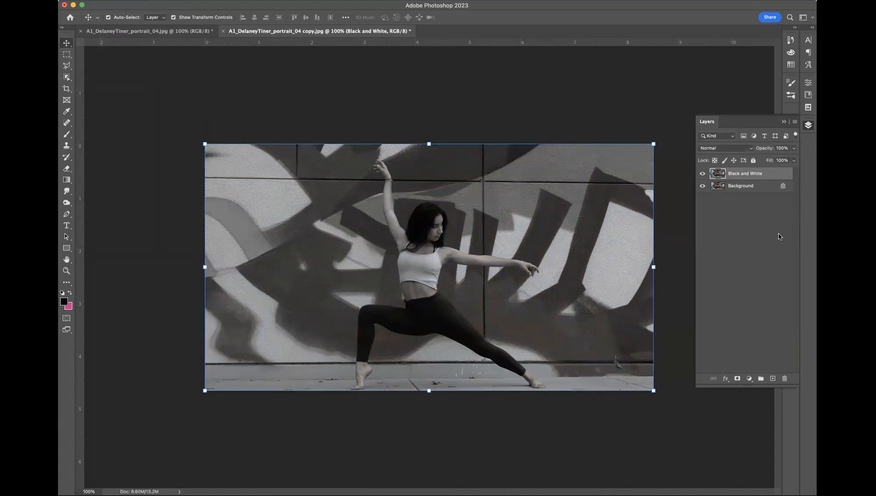
click(779, 237)
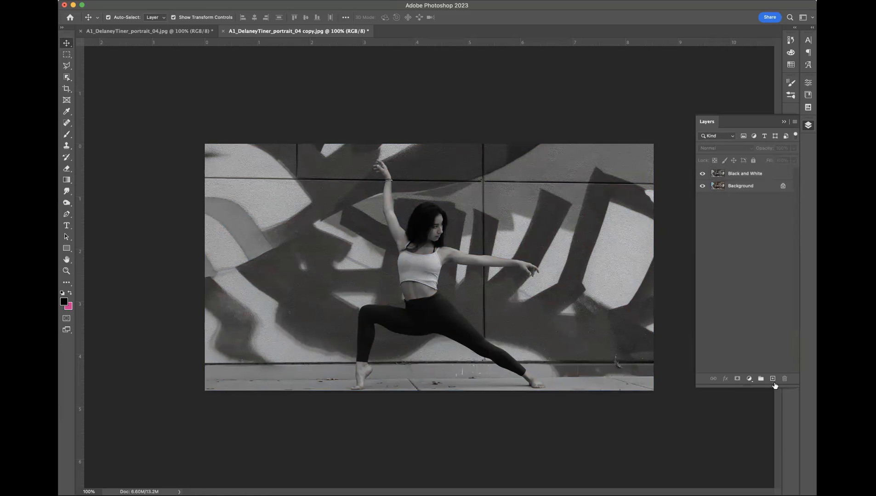
right_click(752, 171)
click(763, 225)
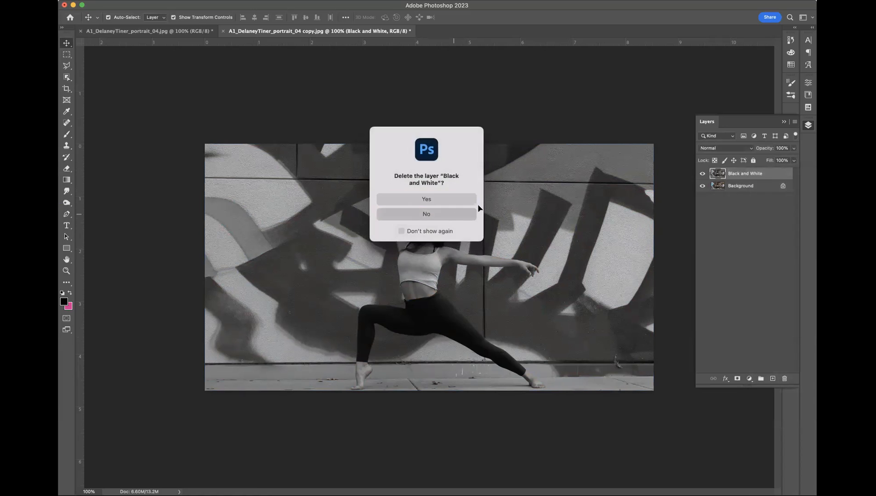
click(473, 214)
- Duplicate the Black and White layer twice, keeping the default names Black and White copy and Black and White copy 2
right_click(764, 173)
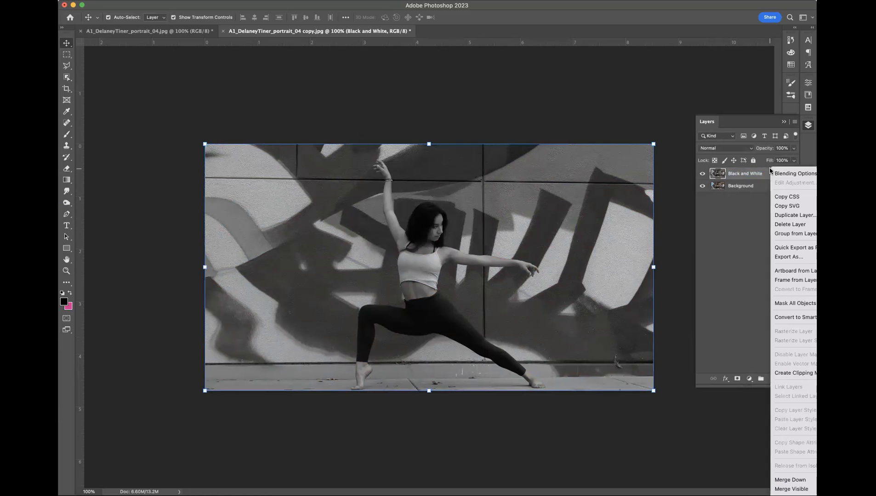
click(781, 215)
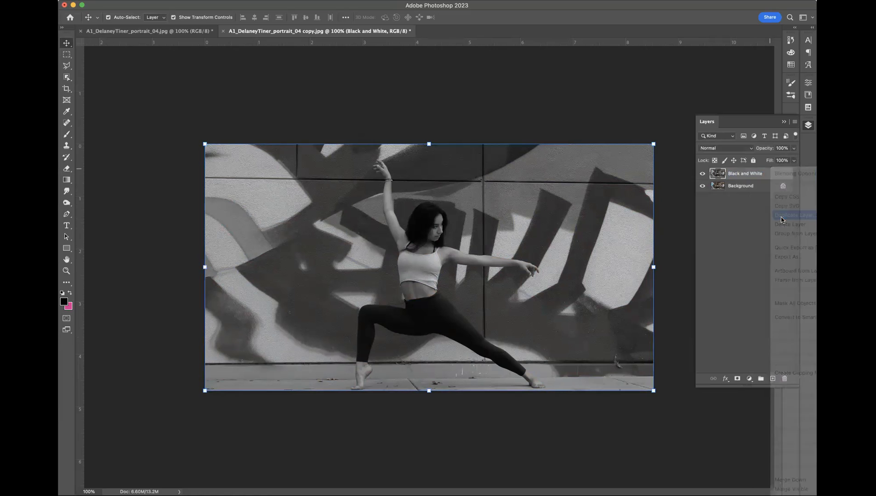
click(409, 124)
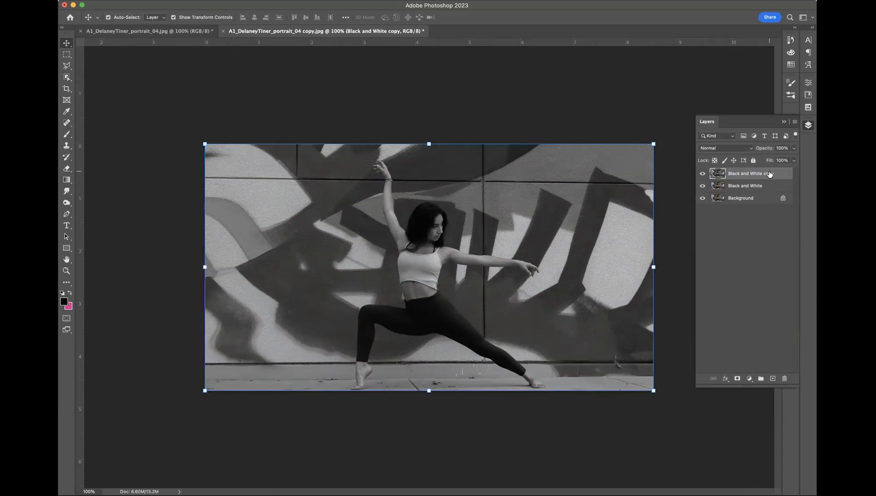
right_click(763, 176)
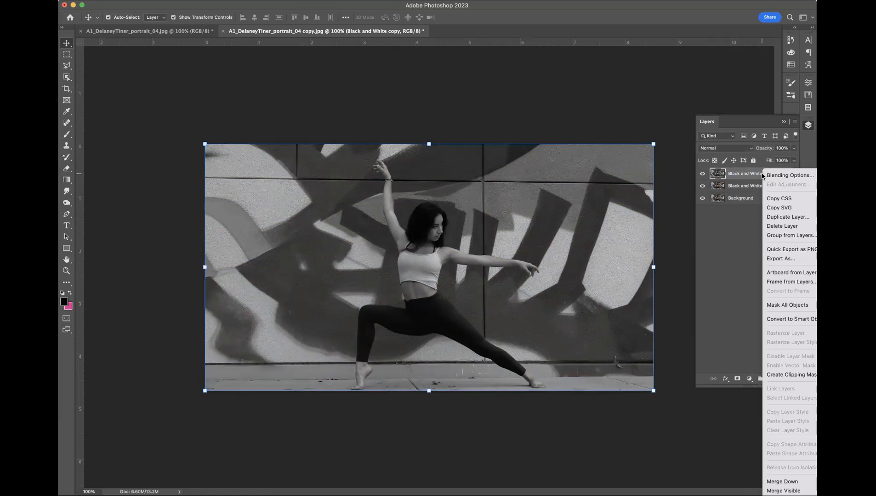
click(775, 217)
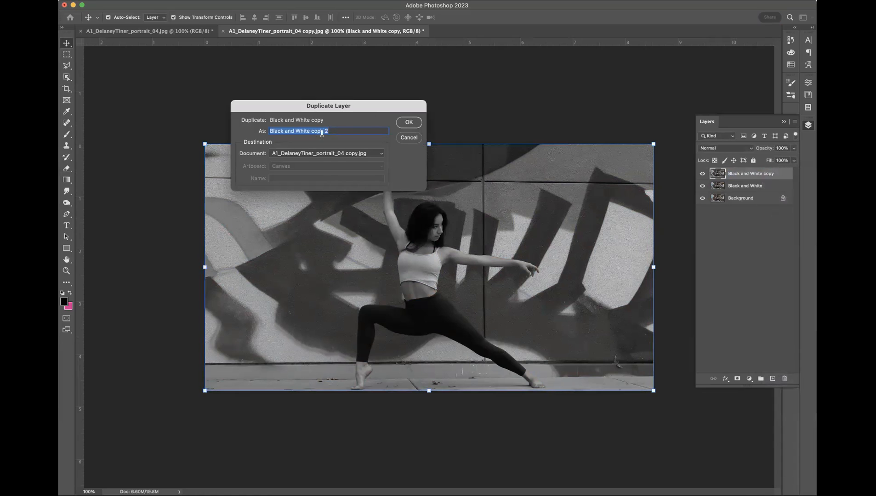
click(409, 122)
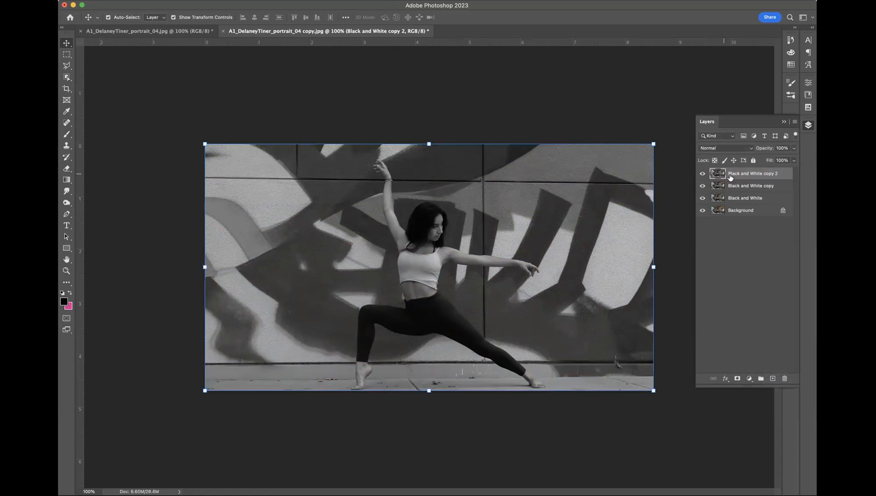
- Hide the Black and White copy 2 layer and select the visible Black and White copy layer
click(701, 174)
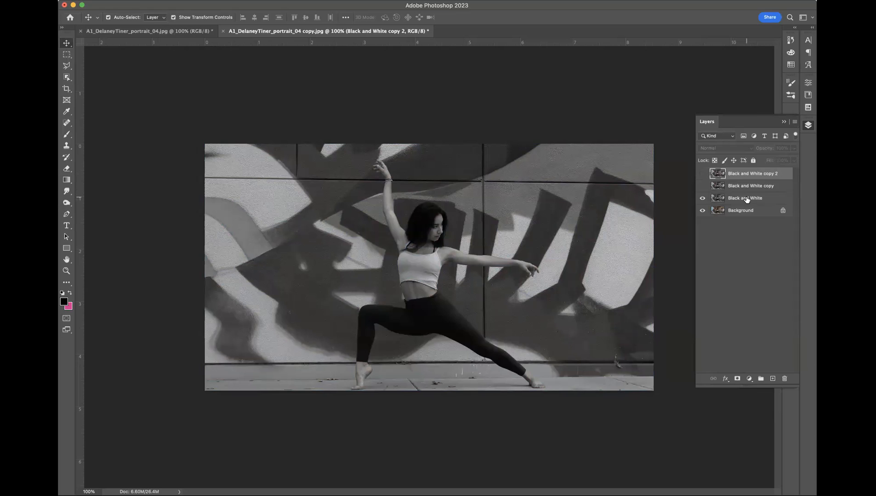
click(704, 186)
click(744, 186)
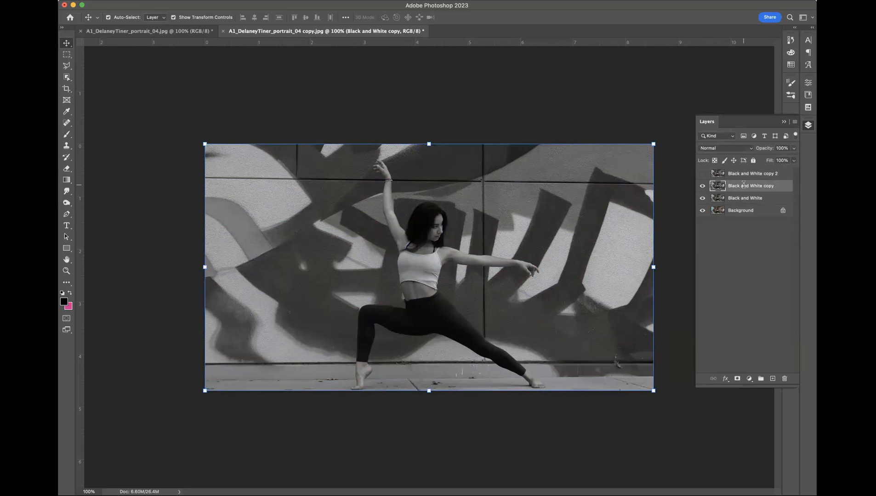
- Turn off the B channel in the blending options of Black and White copy, and shift that layer slightly to the left
double_click(740, 186)
double_click(779, 185)
drag(345, 13, 463, 42)
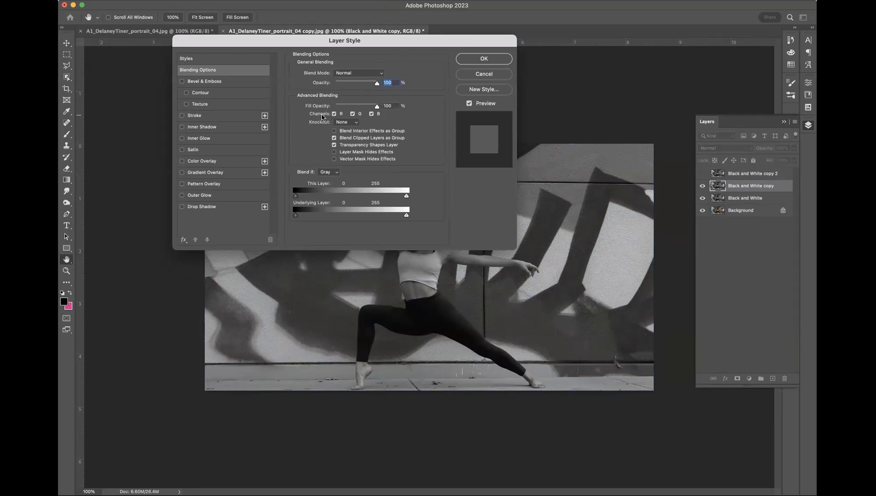
click(372, 114)
click(483, 59)
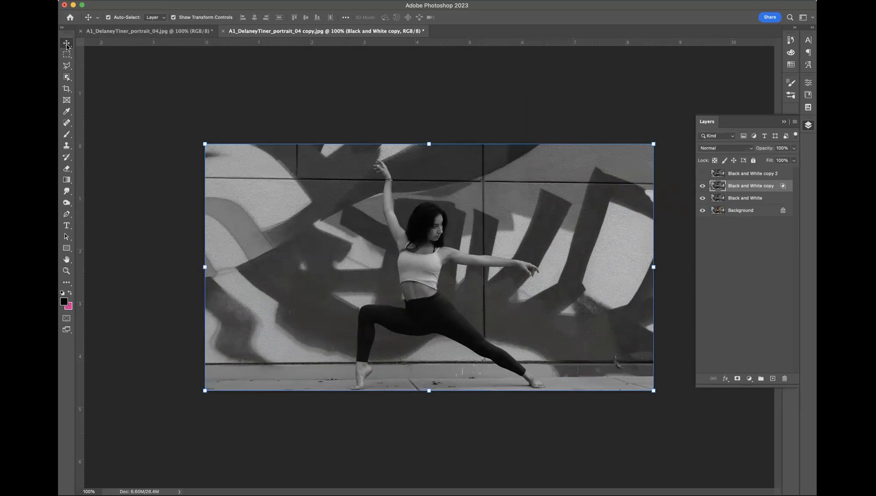
mouse_move(483, 261)
mouse_down()
mouse_move(461, 262)
mouse_move(522, 259)
mouse_move(459, 258)
mouse_move(480, 259)
mouse_up()
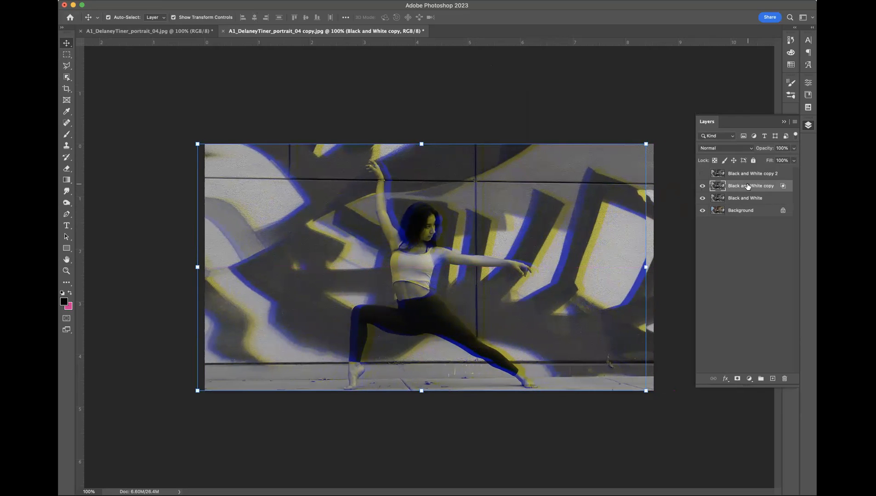
- Show the Black and White copy 2 layer and turn off its G and B channels in the blending options
click(701, 174)
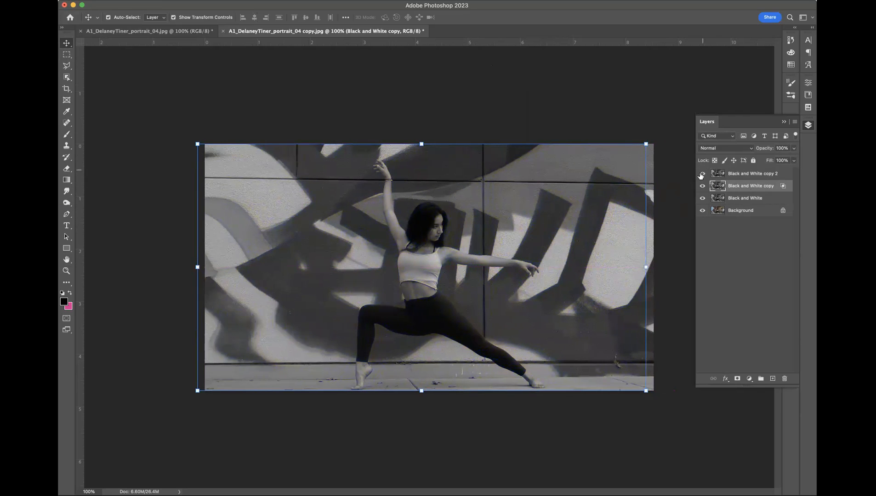
double_click(785, 174)
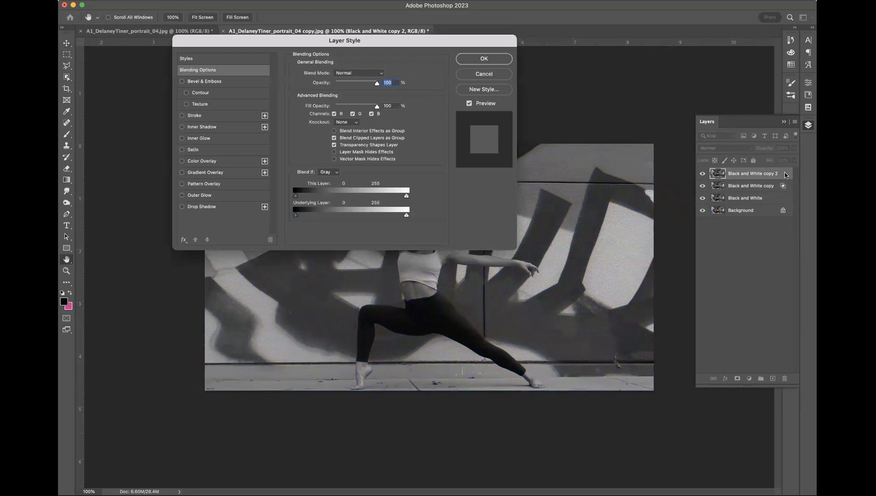
click(493, 76)
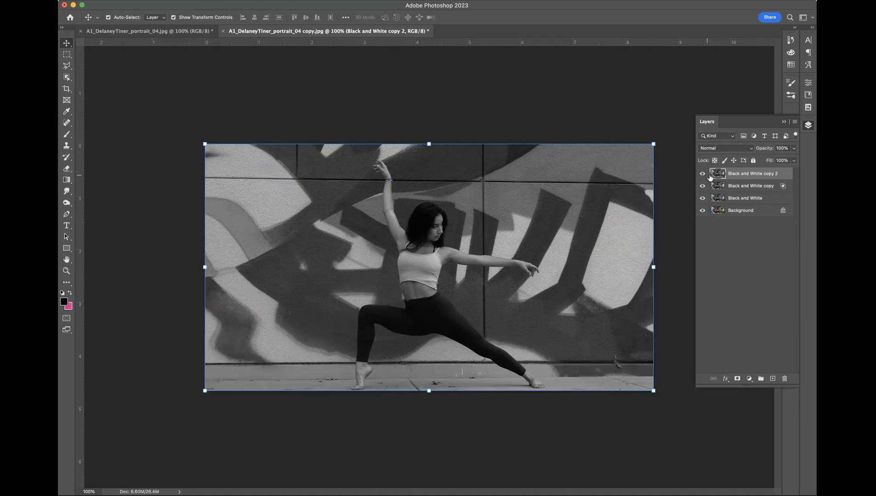
double_click(785, 173)
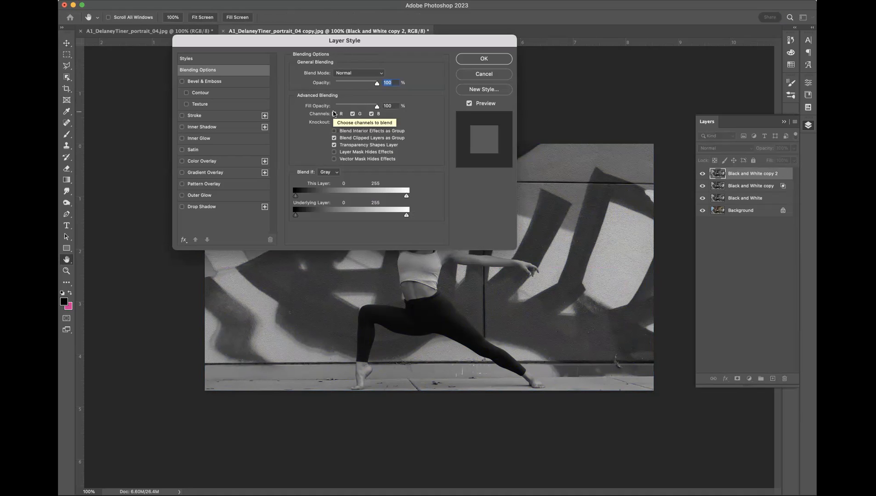
click(352, 114)
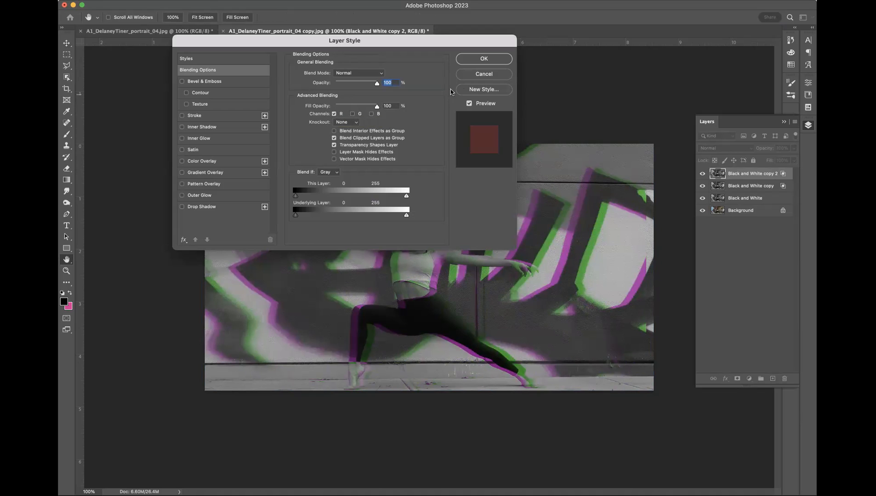
click(484, 59)
- Scale the Black and White copy 2 layer proportionally to 113.73% and reposition it horizontally centred over the photo
key(v)
mouse_move(504, 237)
mouse_down()
mouse_move(513, 242)
mouse_move(453, 219)
mouse_move(484, 233)
mouse_move(478, 221)
mouse_move(512, 250)
mouse_move(512, 237)
mouse_move(501, 238)
mouse_up()
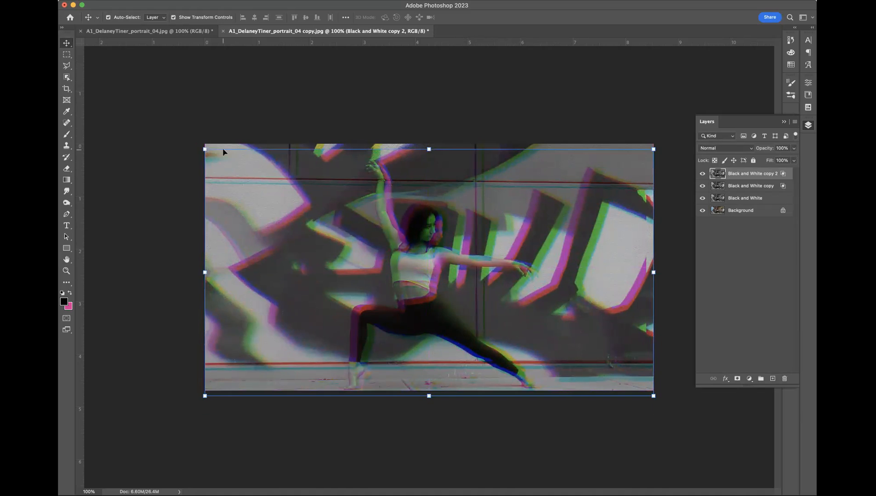
drag(205, 149, 167, 112)
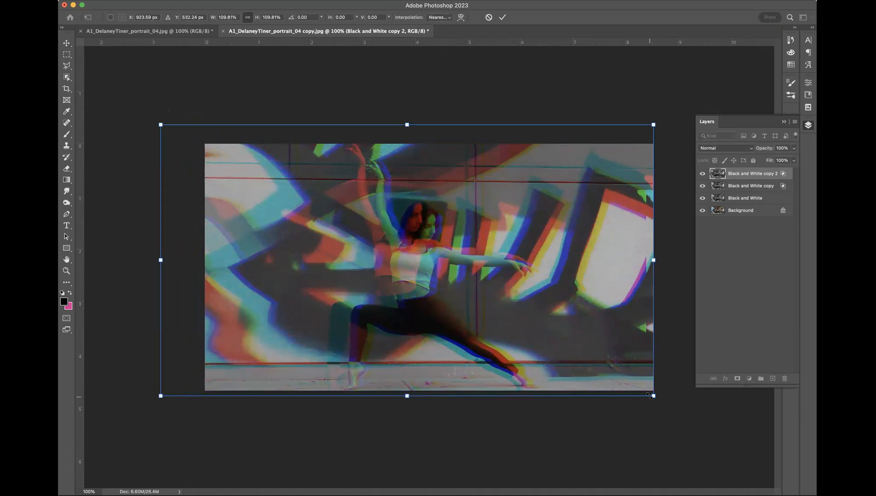
drag(656, 398, 673, 406)
drag(564, 351, 577, 361)
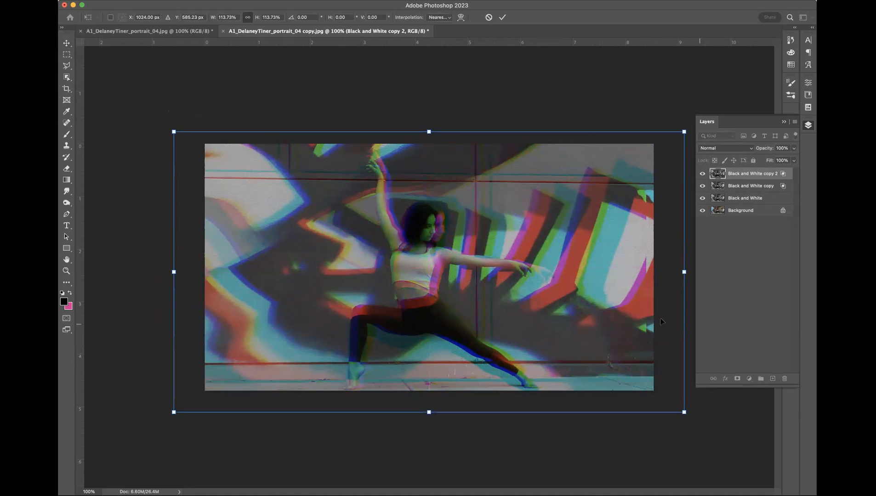
key(Return)
click(723, 283)
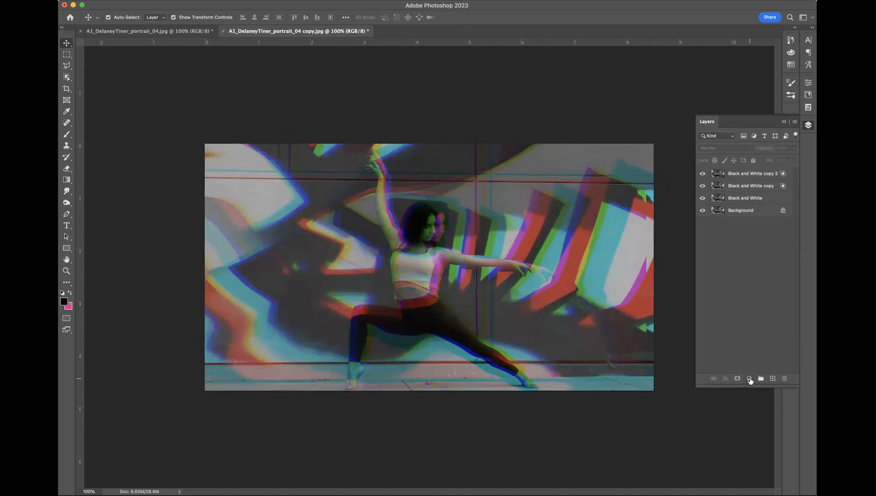
- Add a Levels adjustment layer above all layers and set its white input level to 192
click(749, 378)
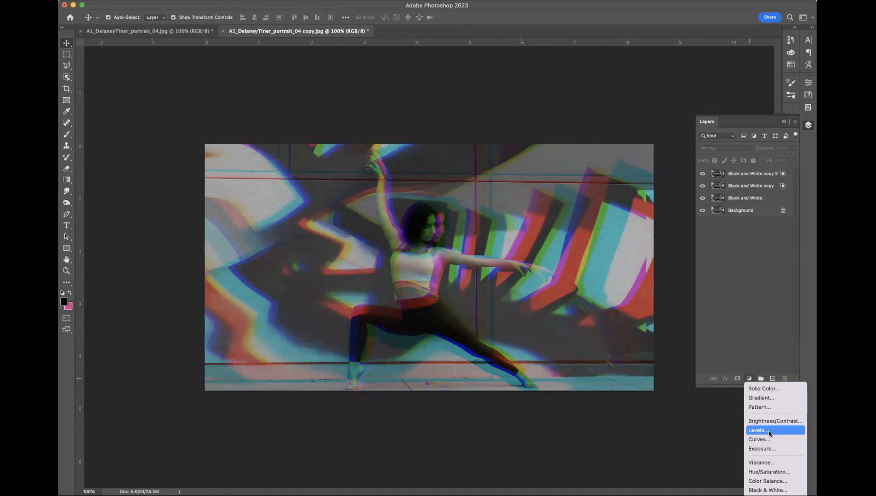
click(754, 382)
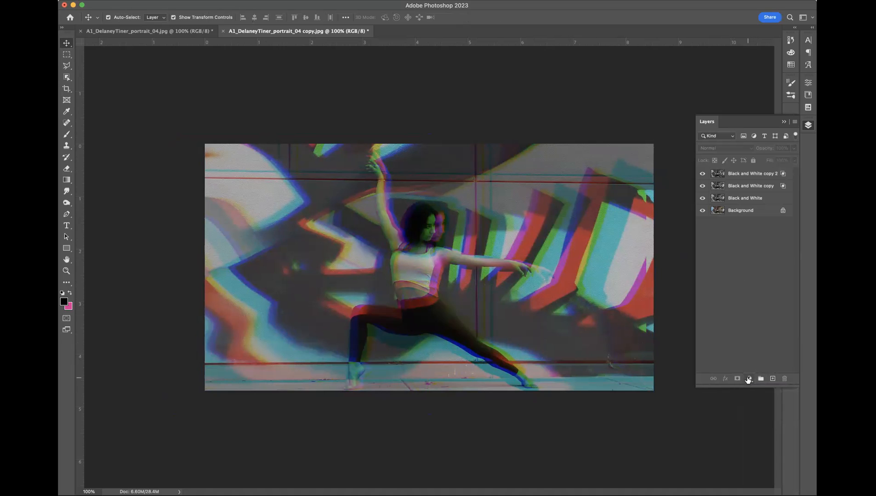
click(748, 379)
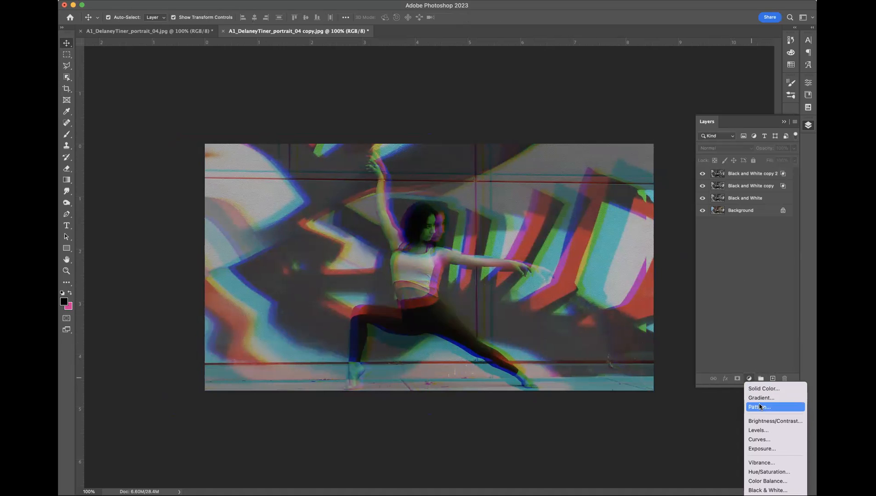
click(761, 431)
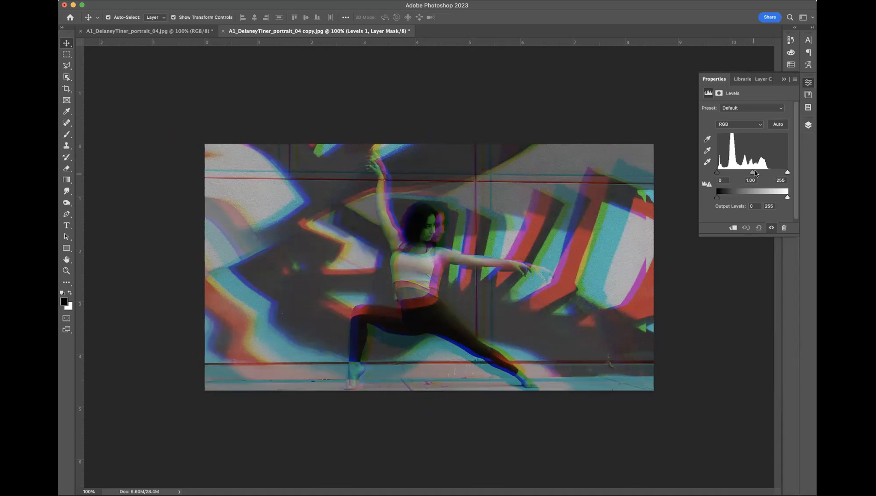
drag(788, 173, 771, 172)
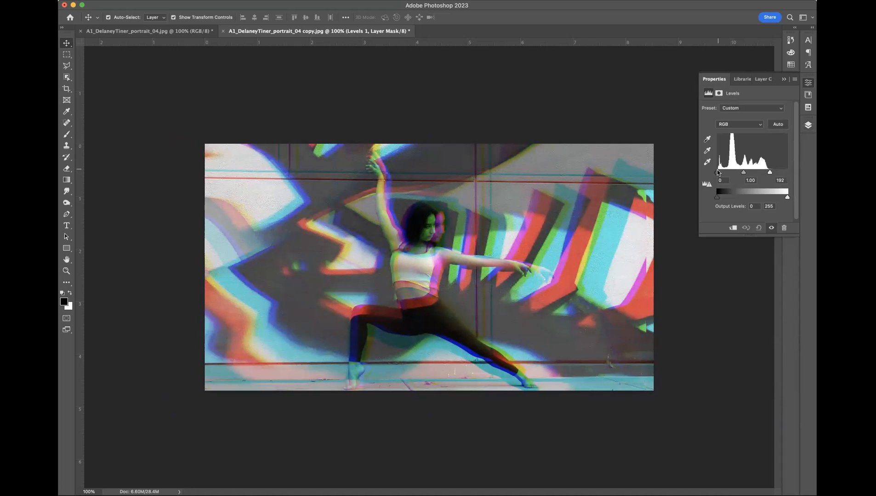
- Set the Levels adjustment's black input level to 22 and its midtone level to 0.93
drag(718, 171, 720, 172)
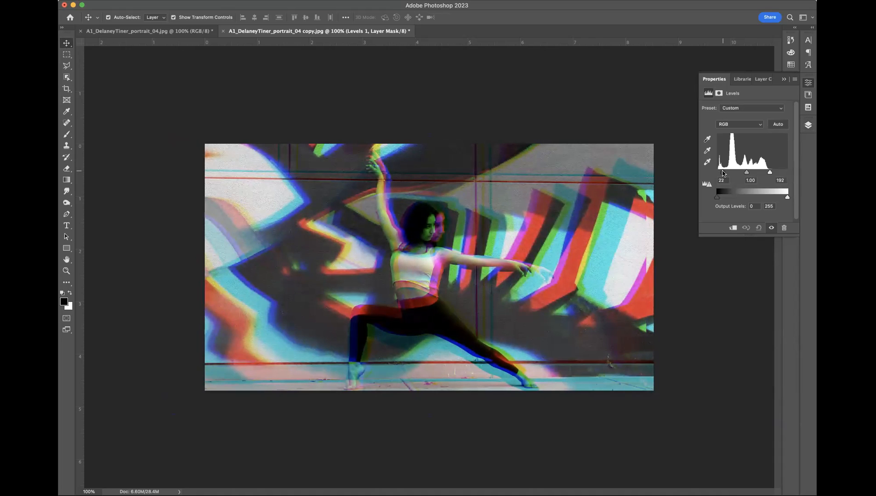
drag(746, 174, 747, 172)
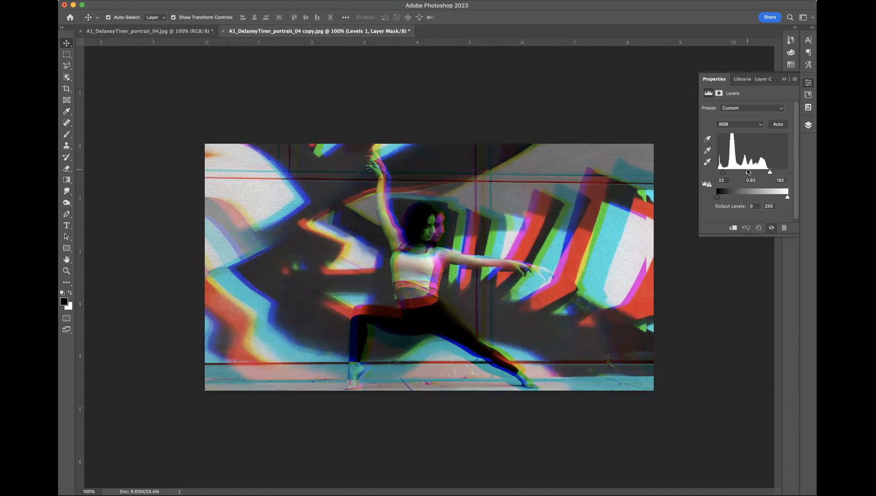
- Try turning off the R channel in the blending options of Black and White copy, restore it, and deselect the layer
click(804, 127)
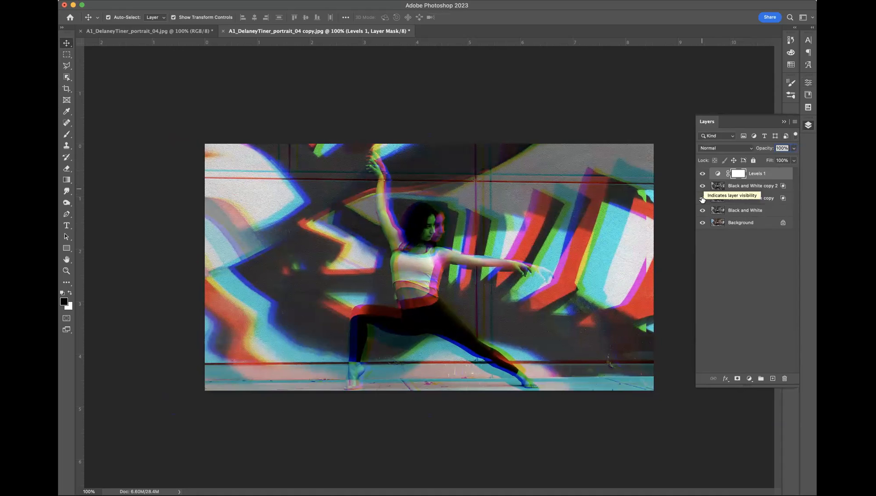
click(775, 199)
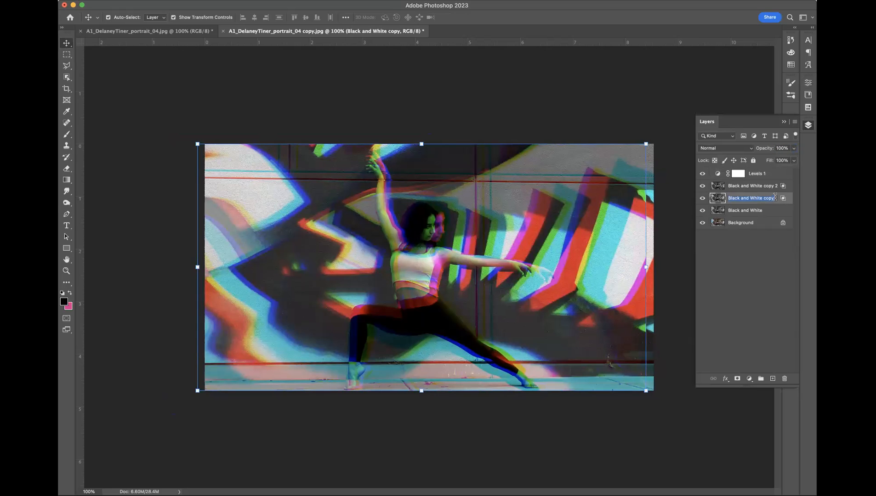
double_click(789, 198)
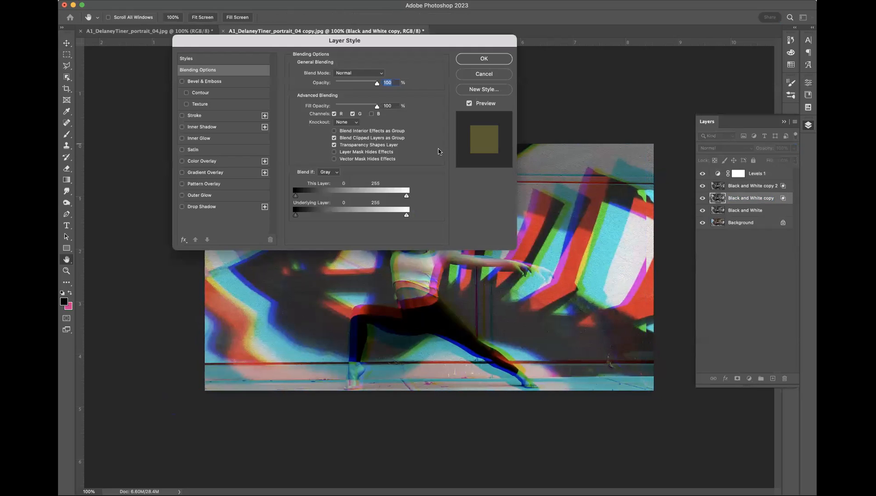
click(334, 114)
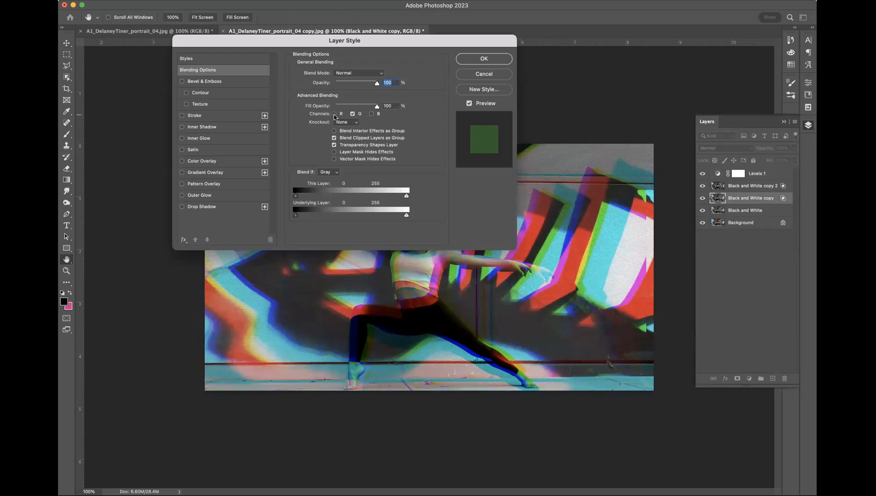
click(334, 114)
click(501, 60)
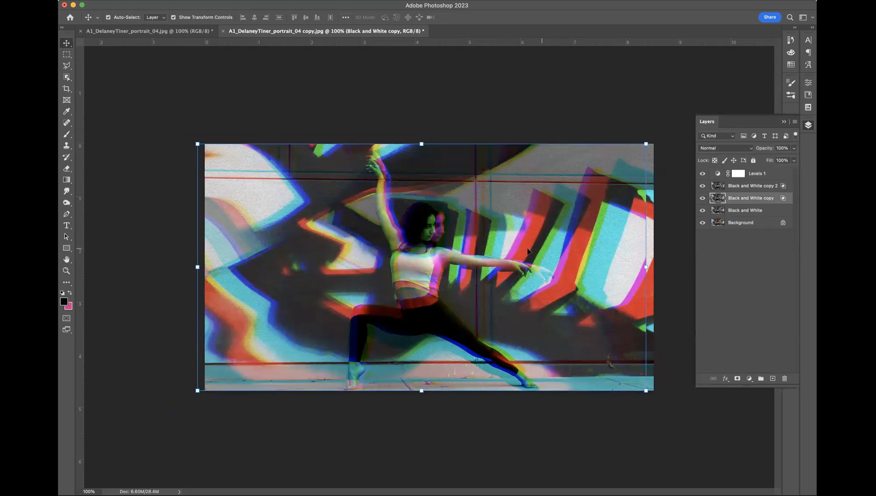
click(734, 288)
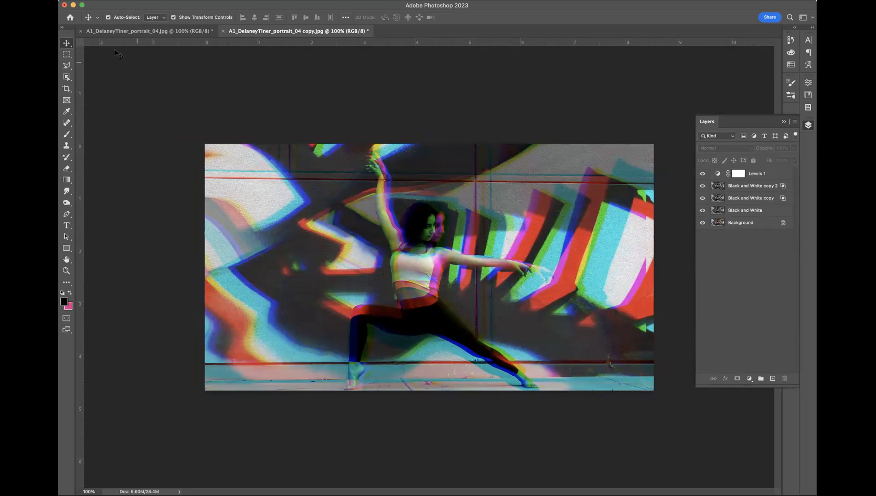
- Crop a thin strip off the photo's right edge, leaving the canvas about 2004 px wide
click(66, 90)
drag(652, 266, 648, 268)
key(Return)
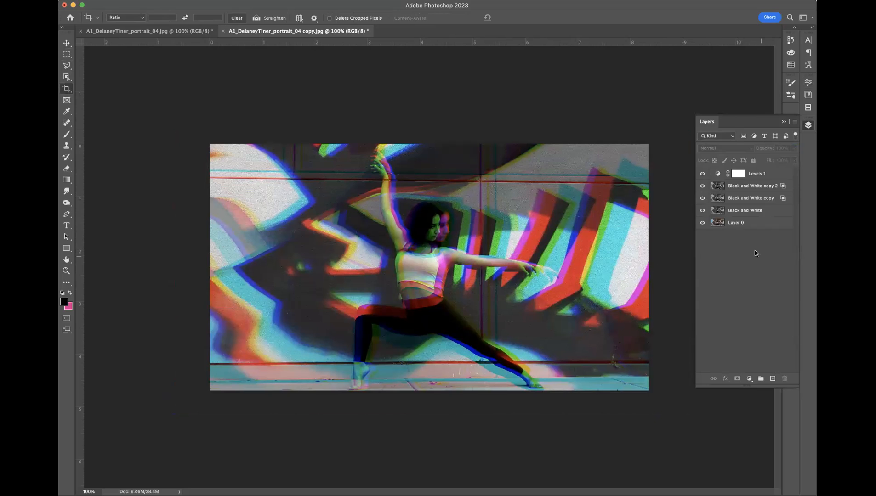
- Toggle the visibility of the three Black and White layers and Levels 1 to compare the effect with the original photo
click(702, 211)
click(701, 198)
click(702, 186)
click(704, 173)
drag(704, 175, 703, 215)
- Start exporting the image and set the export format to JPG
mouse_move(52, 134)
click(129, 142)
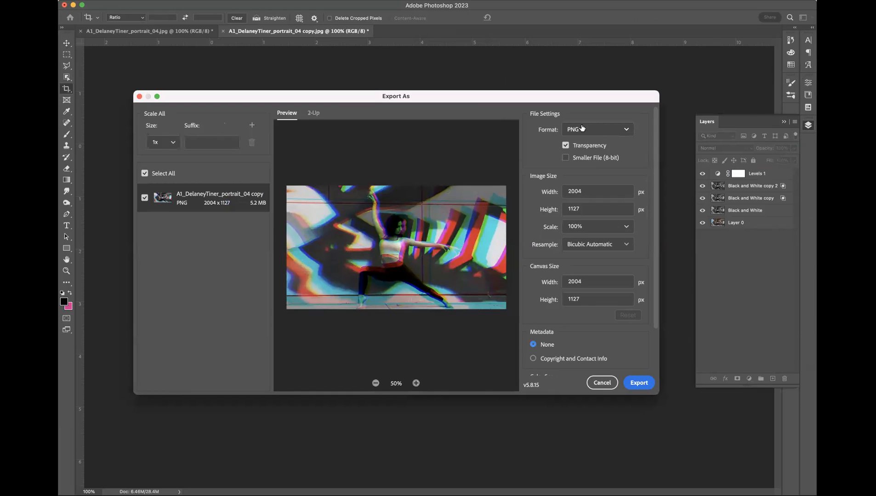
click(593, 130)
click(580, 160)
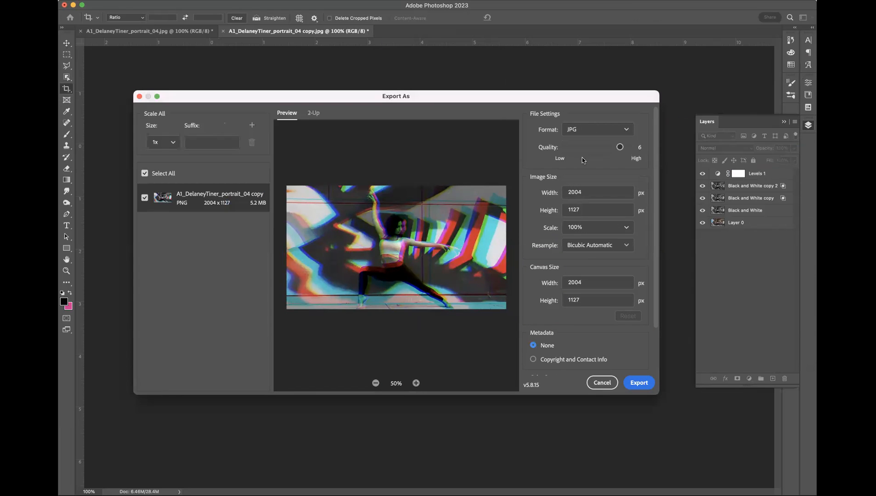
scroll(584, 327, down, 3)
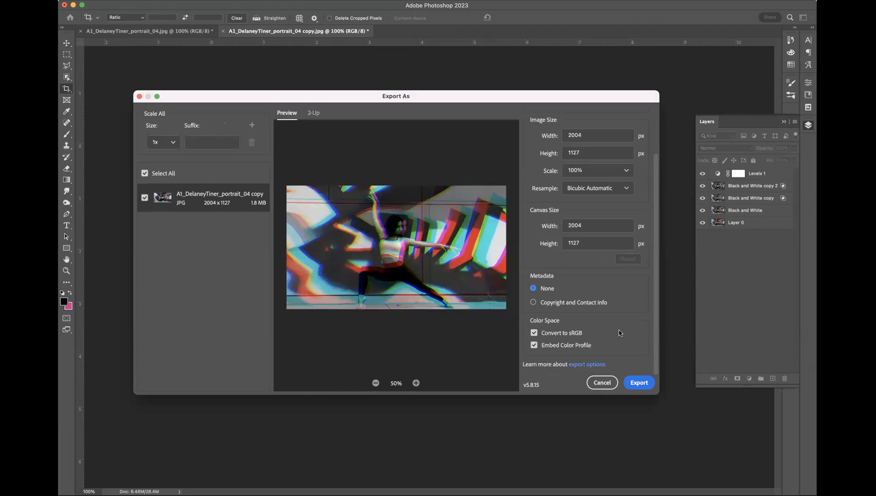
- Export the JPG to the Desktop under the name Color Channel Portrait
click(637, 384)
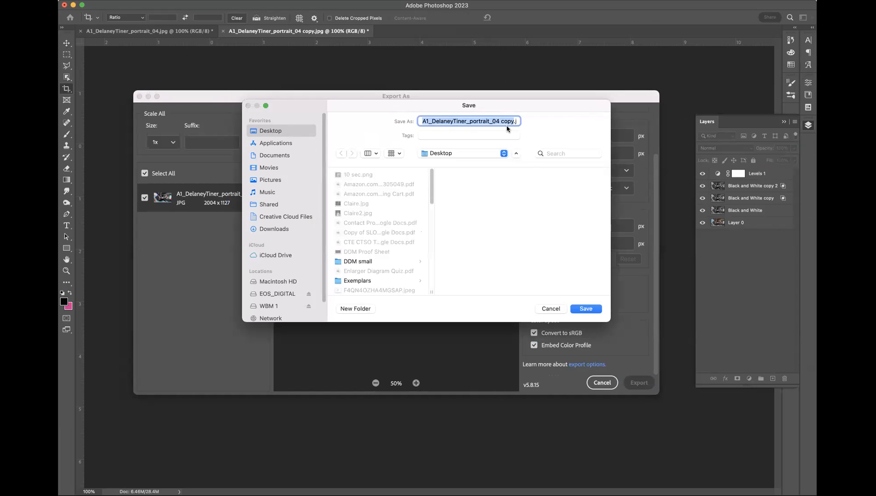
text(Color)
text( Chan)
text(nel Po)
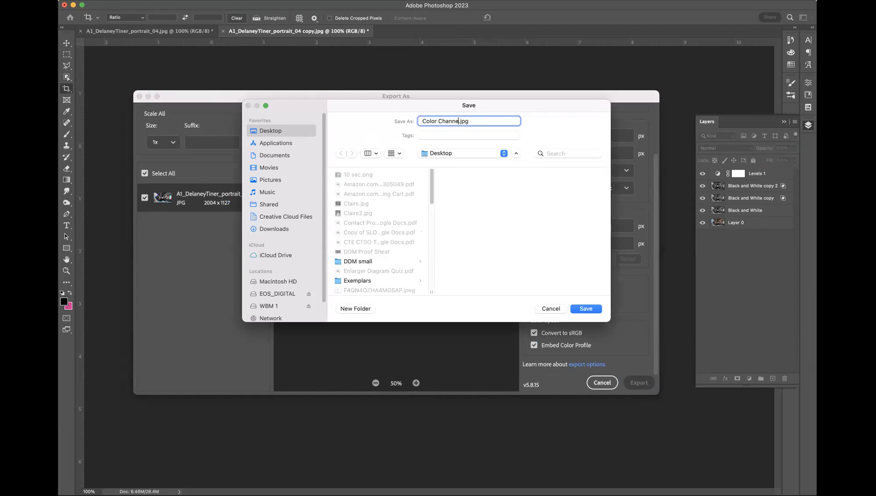
text(rtrait)
click(584, 309)
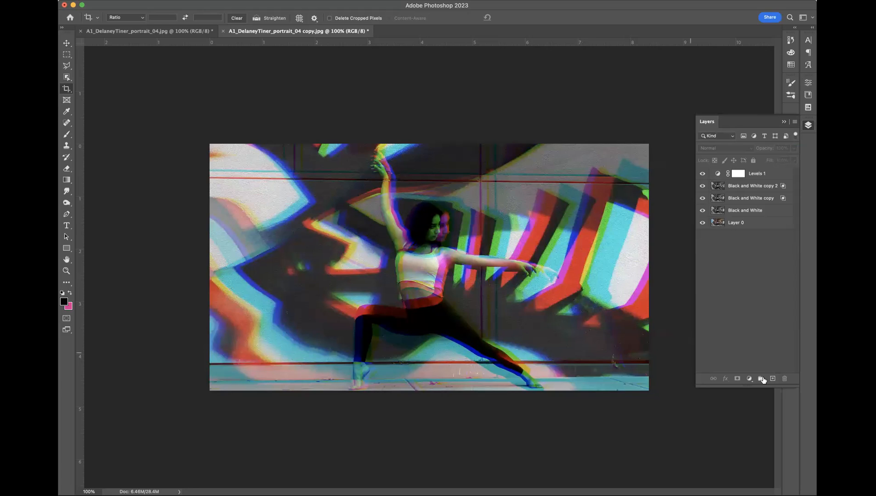